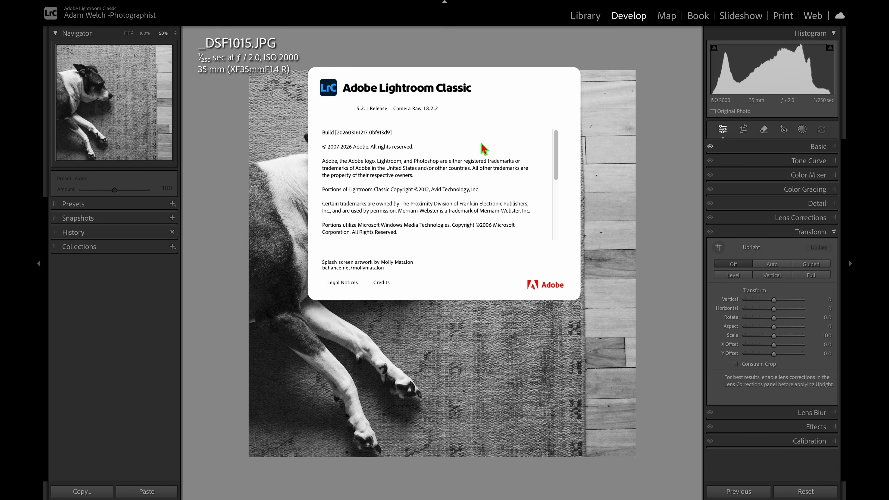
Step: Close the version information and check the dog photo's crop frame in a reduced view, leaving the crop unchanged
left_click(641, 206)
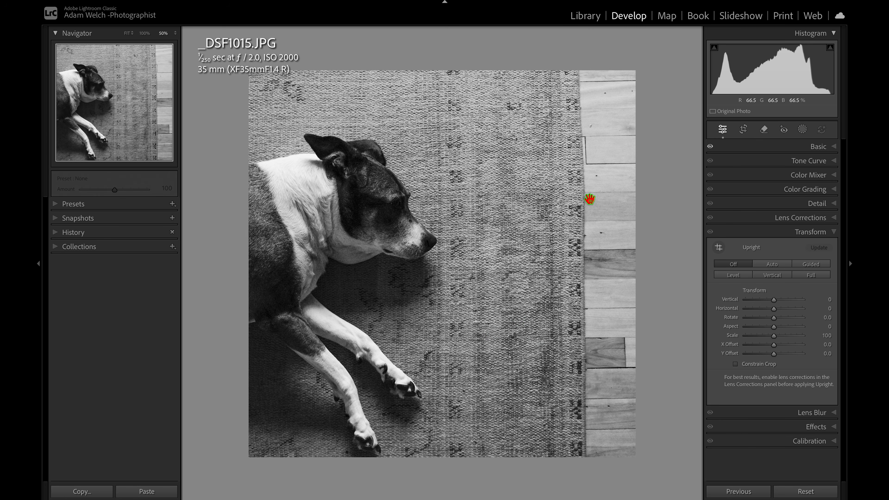
left_click(743, 131)
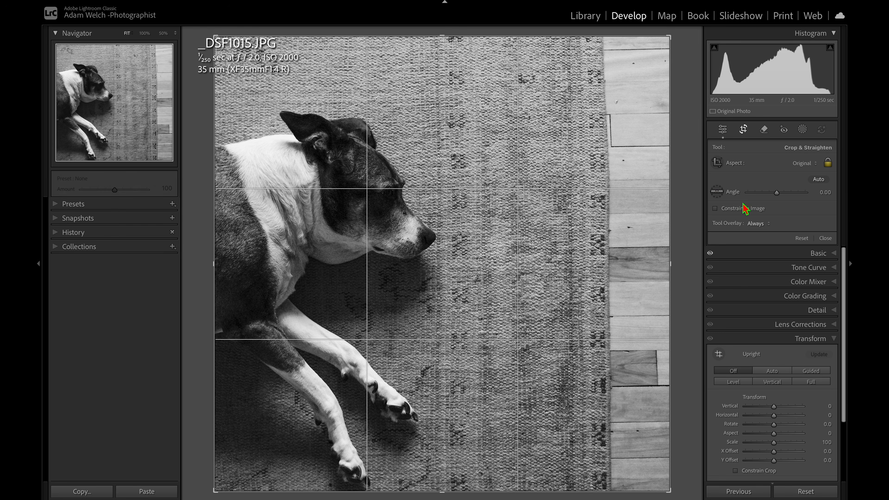
key("ctrl+minus")
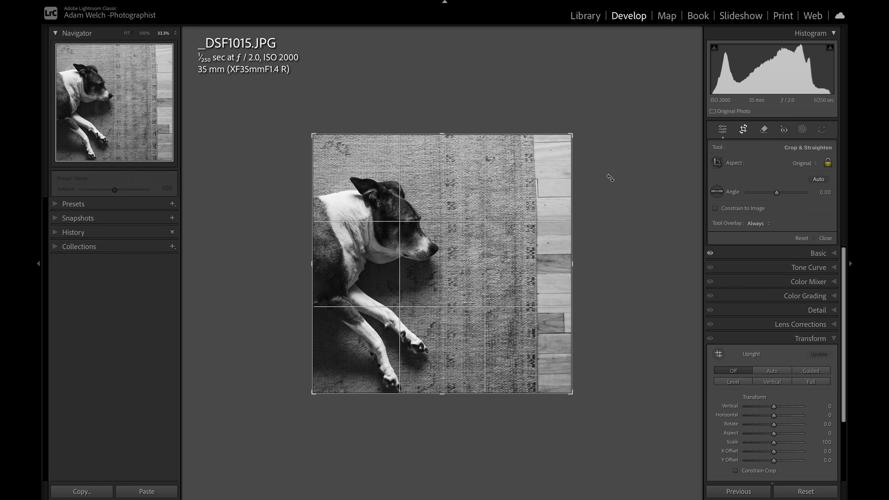
left_click(743, 129)
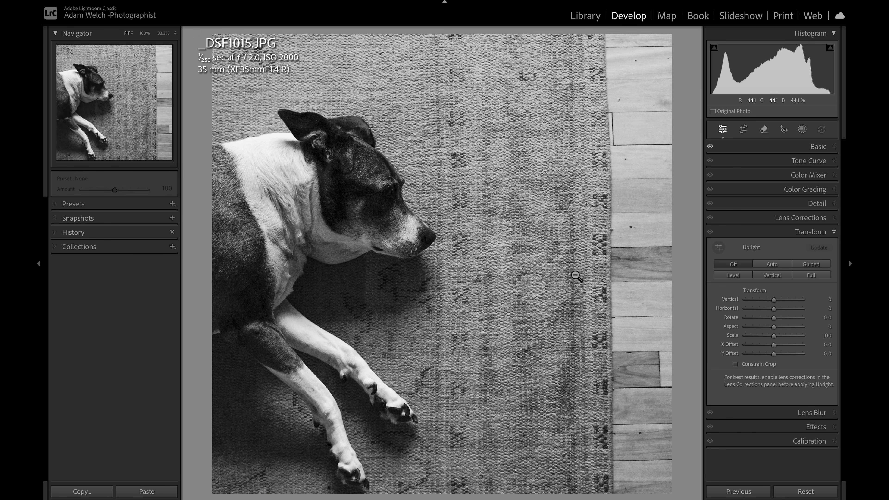
left_click(573, 273)
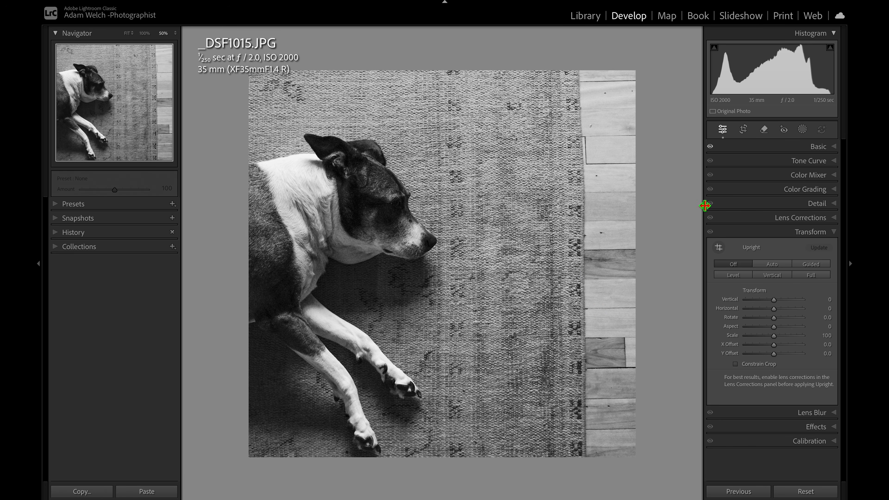
Step: Reduce the dog photo's Transform Scale slightly below 100 to open a border around the image
left_click(815, 236)
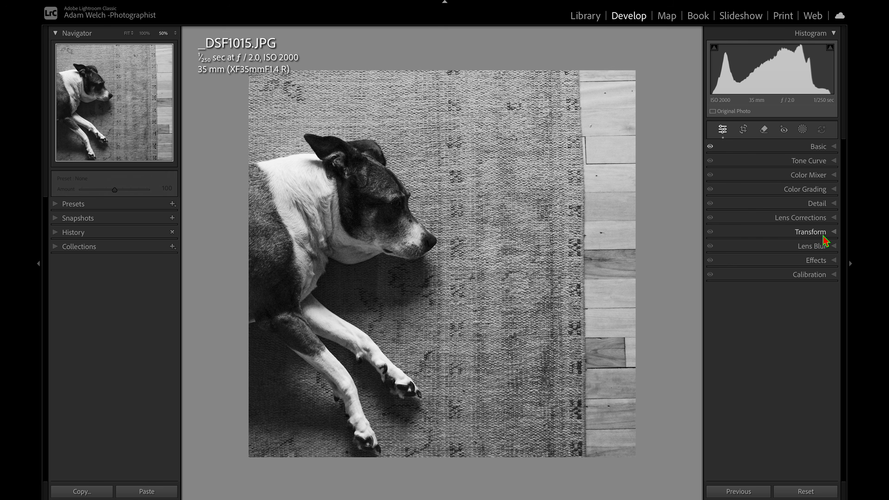
left_click(801, 232)
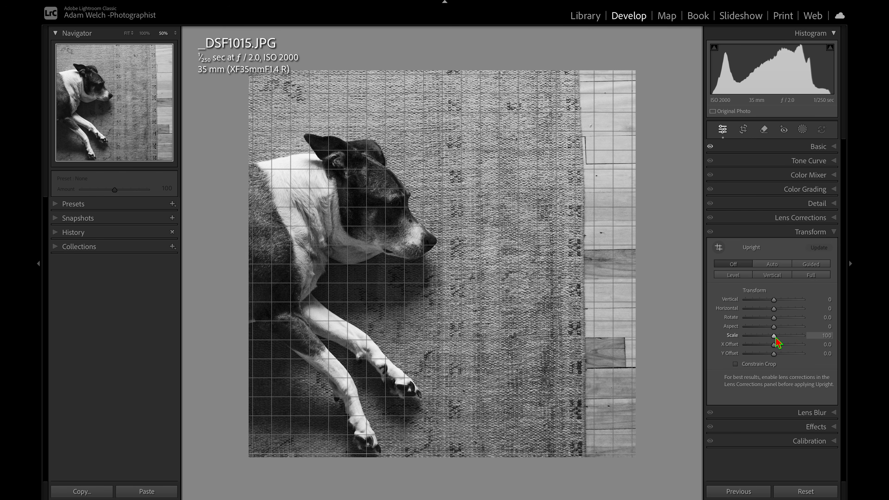
left_click_drag(775, 337, 770, 337)
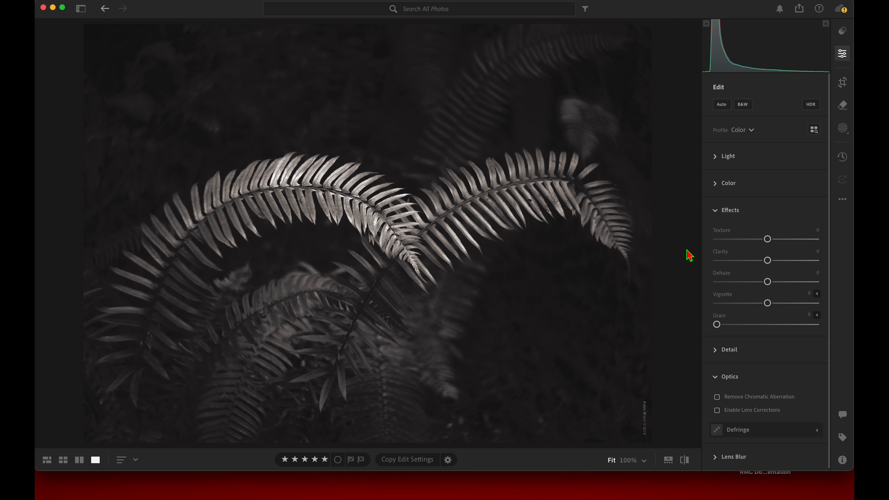
Step: Expand the Lightroom window to full screen and check the application's version information
left_click(65, 11)
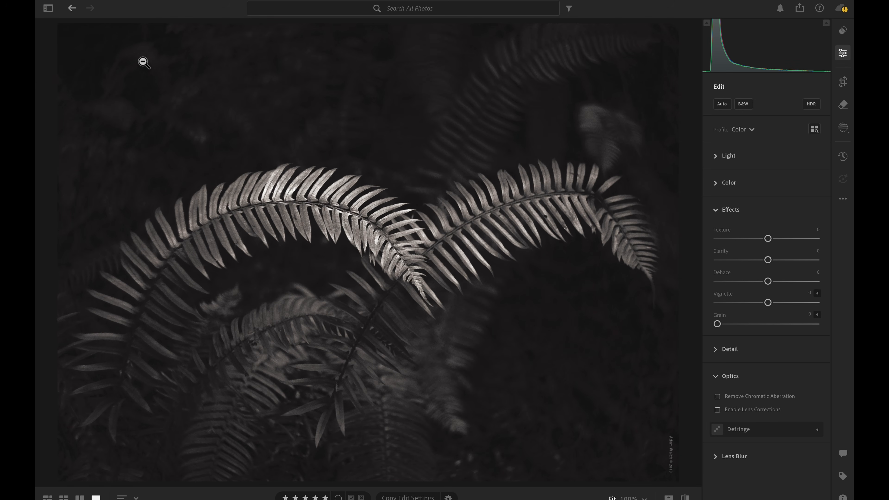
mouse_move(94, 0)
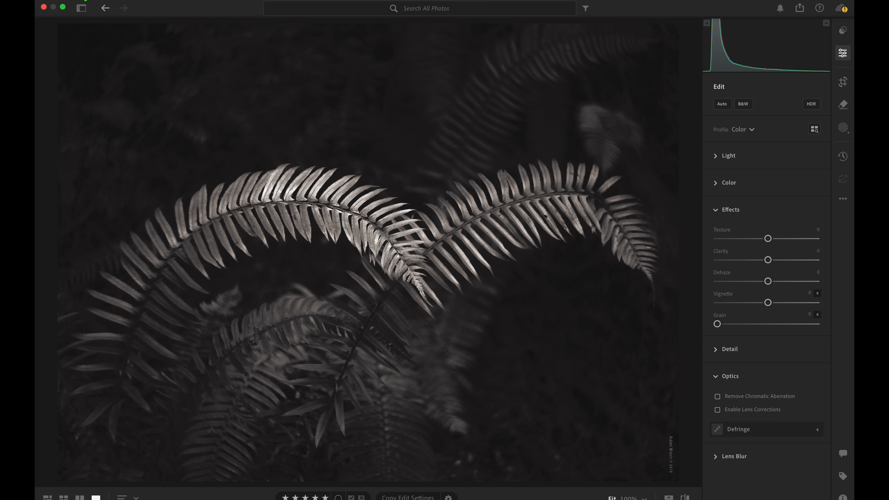
left_click(86, 7)
left_click(84, 23)
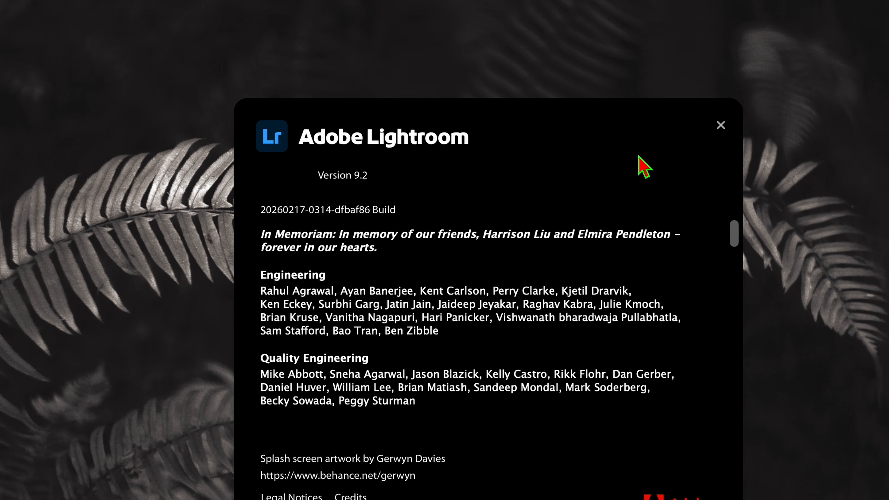
left_click(721, 125)
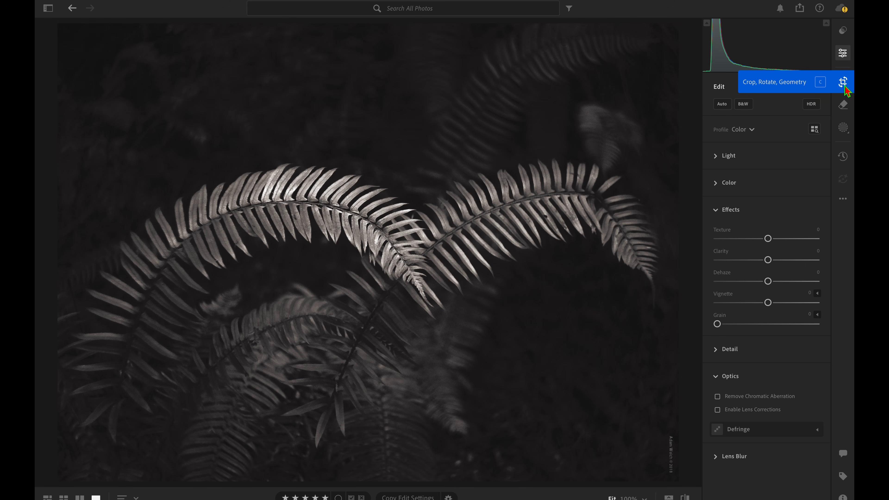
Step: Set the Geometry transform Scale of the fern photo to 90 to create a border, and view it outside the crop view
left_click(843, 83)
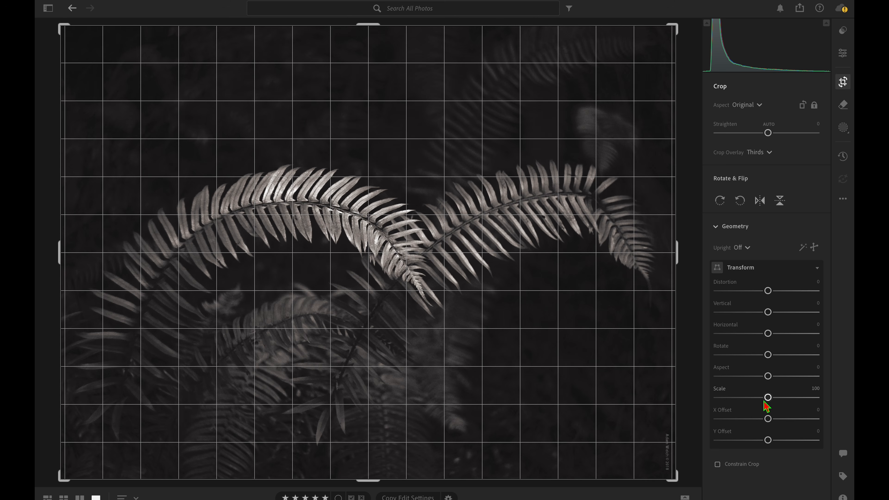
left_click_drag(769, 400, 760, 408)
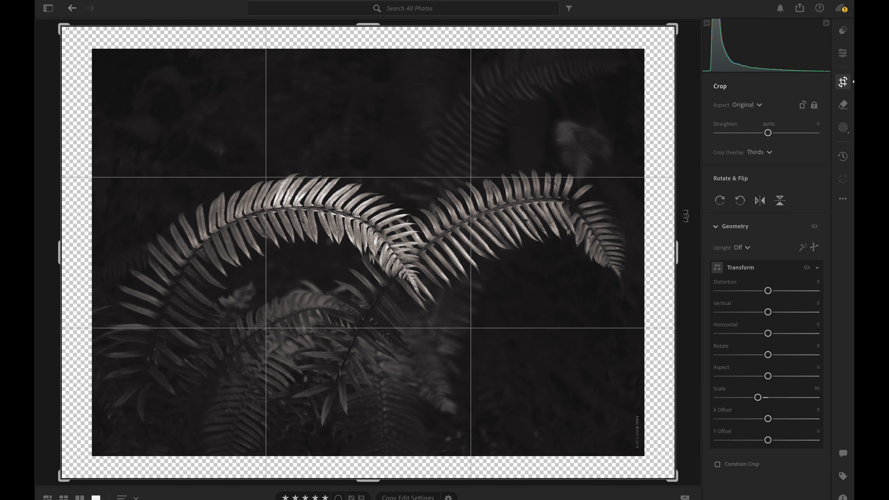
left_click(686, 223)
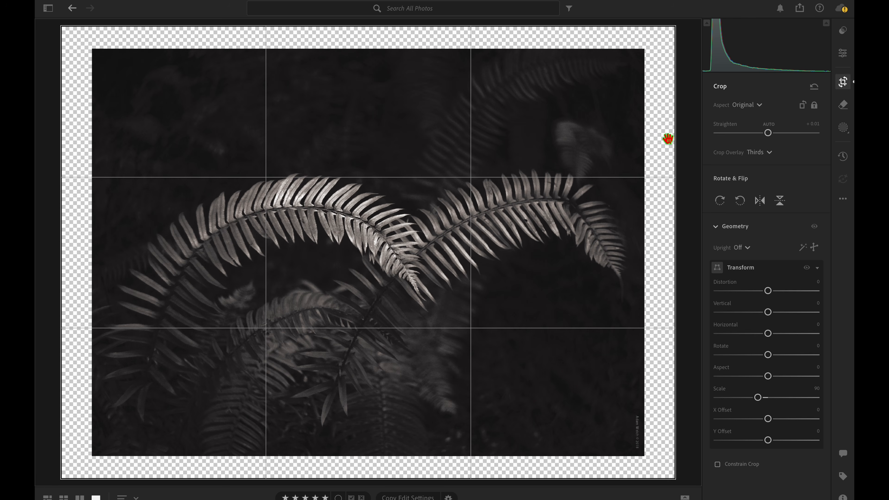
left_click(842, 54)
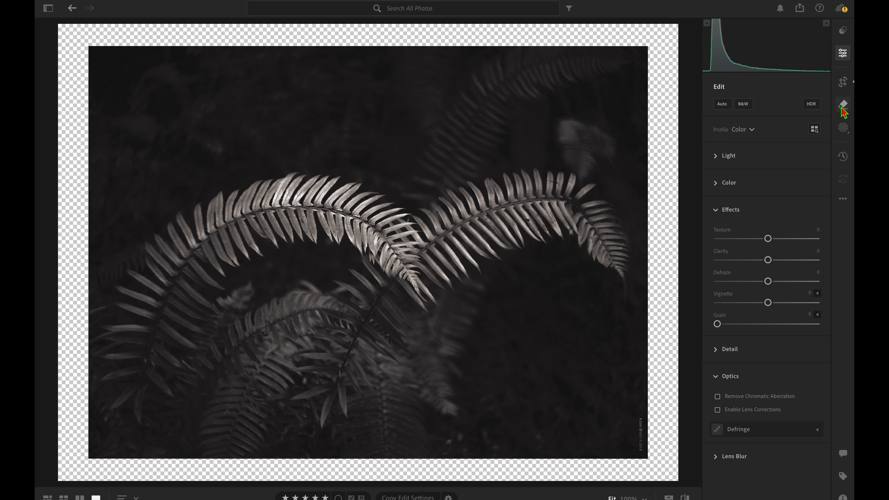
left_click(842, 88)
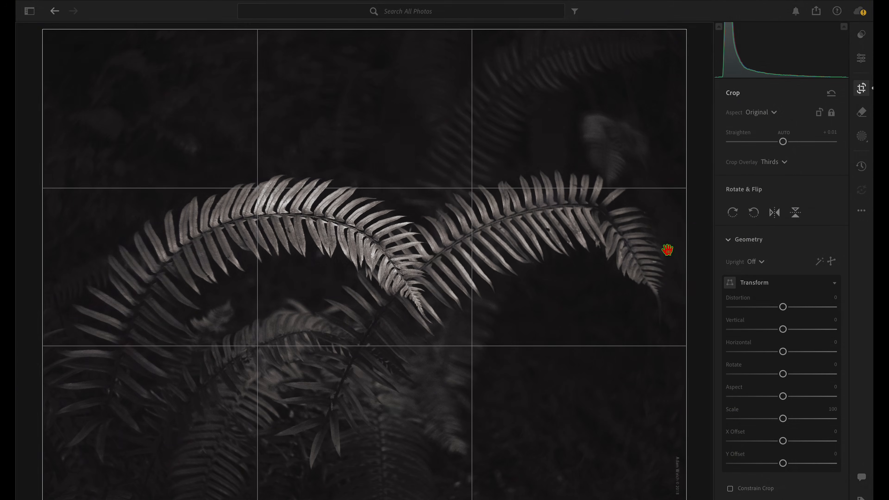
Step: Leave the crop view and send the fern photo to Photoshop for editing
left_click(862, 58)
right_click(383, 336)
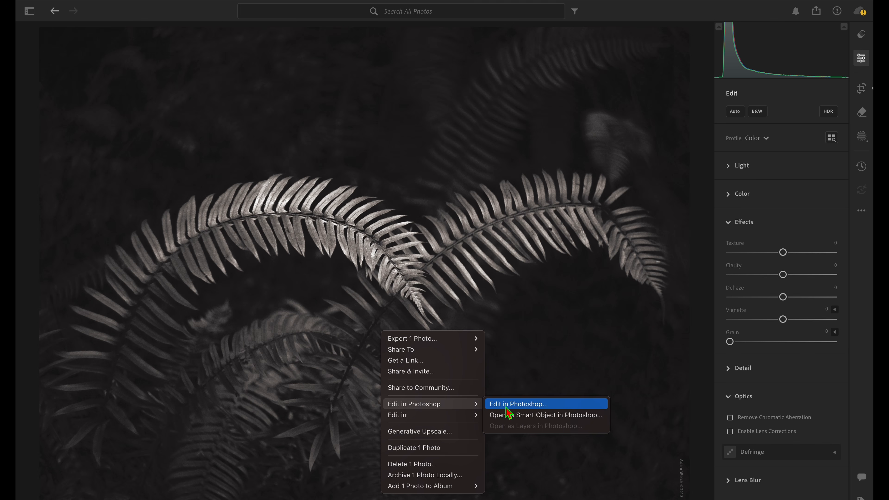
left_click(508, 405)
left_click(507, 364)
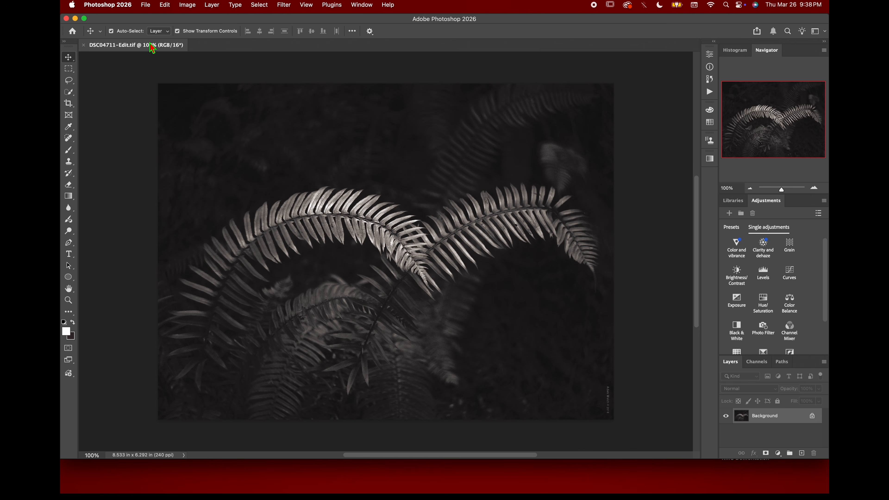
Step: Enlarge the Photoshop window to fill the screen and check the application's version information
left_click(85, 19, "alt")
left_click(99, 6)
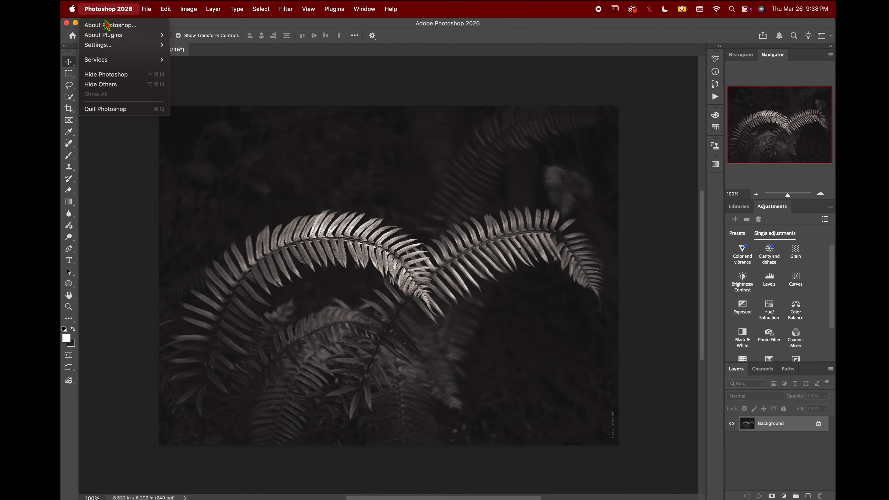
left_click(107, 21)
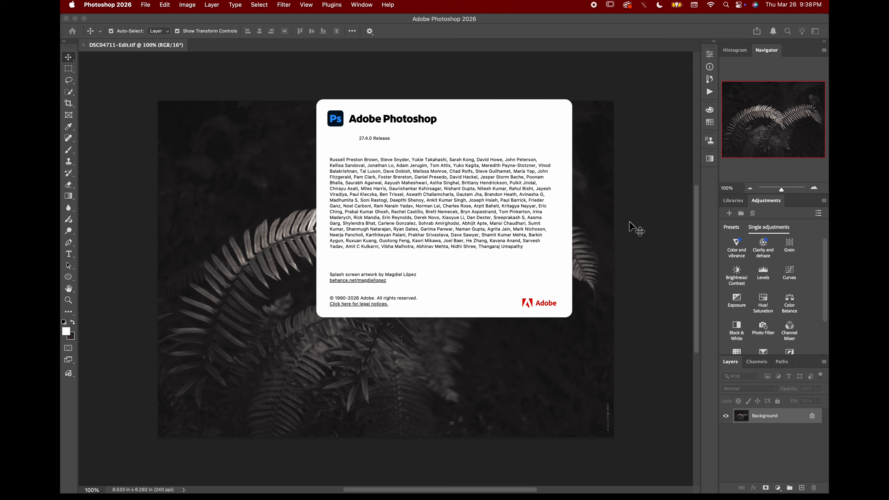
scroll(519, 202, "down", 2)
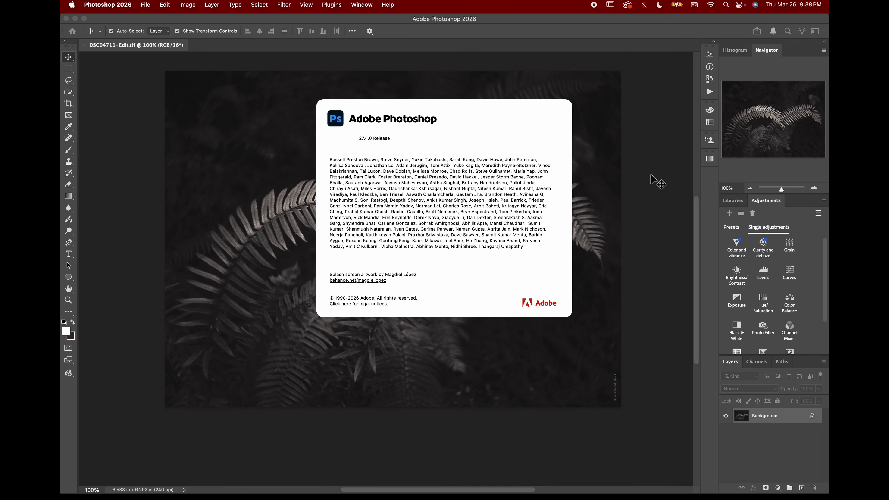
left_click(538, 127)
scroll(538, 171, "up", 2)
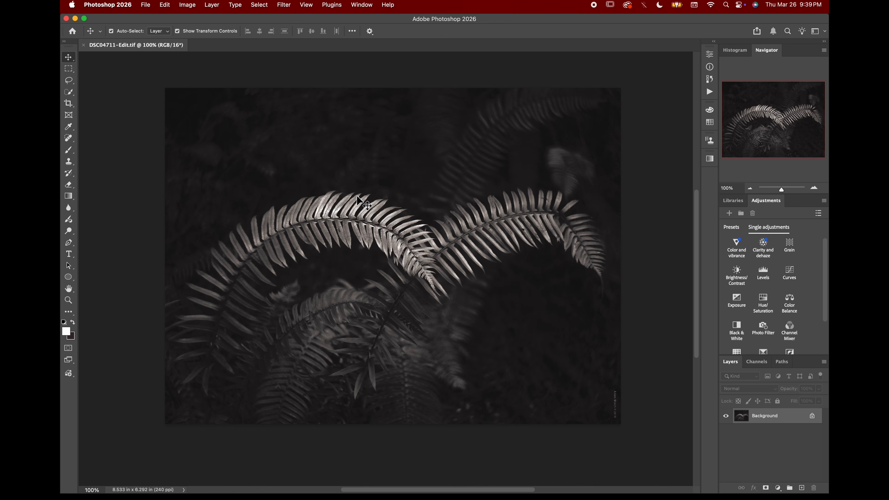
Step: Open the Canvas Size settings for the fern image, using inches and dimensions relative to the current size
left_click(190, 10)
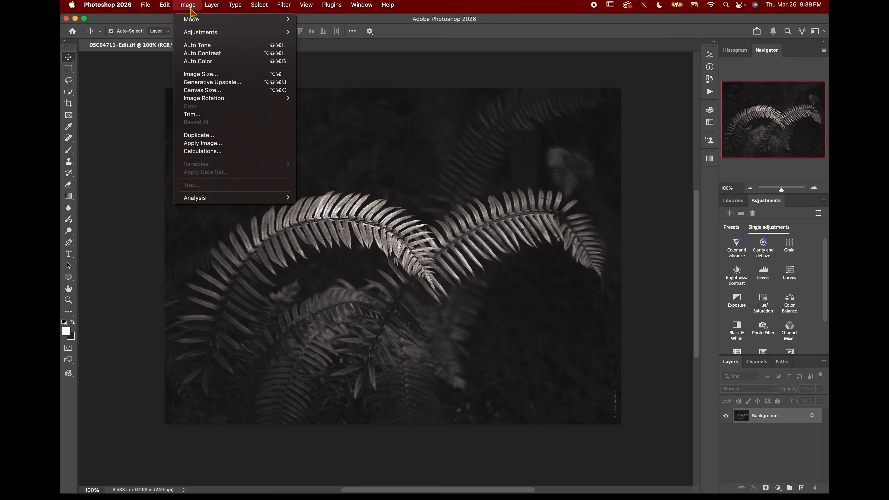
left_click(227, 91)
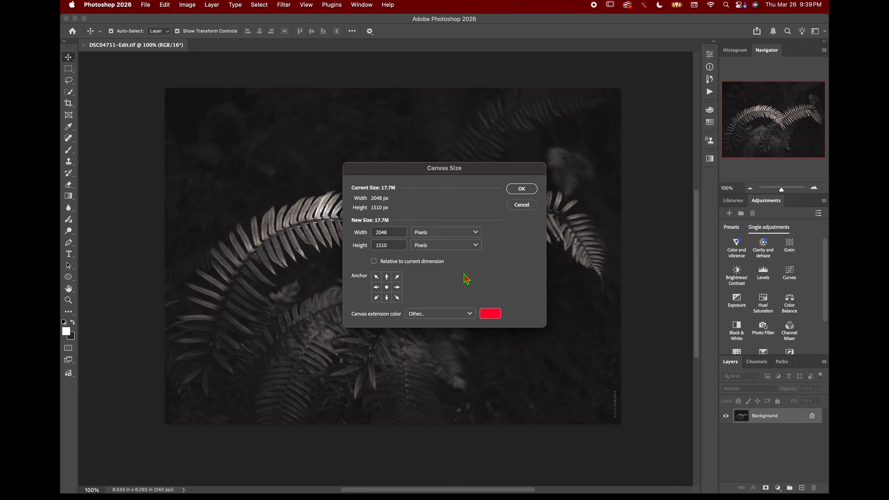
left_click(476, 232)
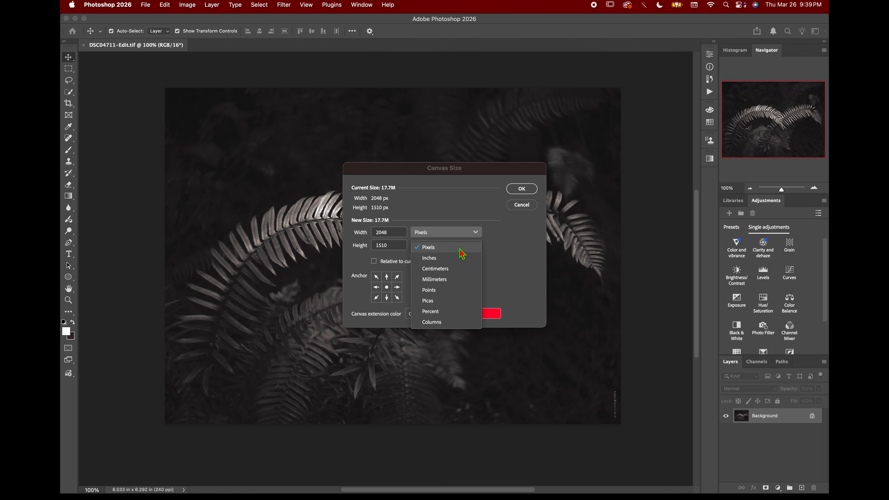
left_click(447, 259)
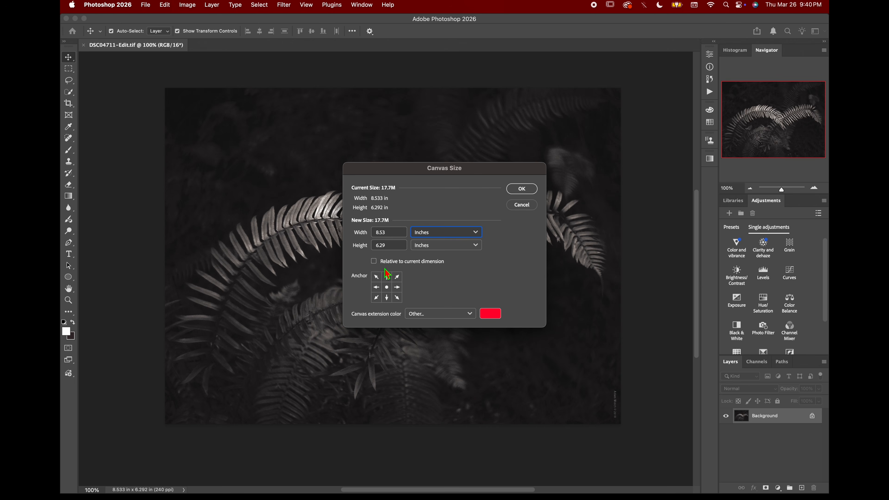
left_click(374, 262)
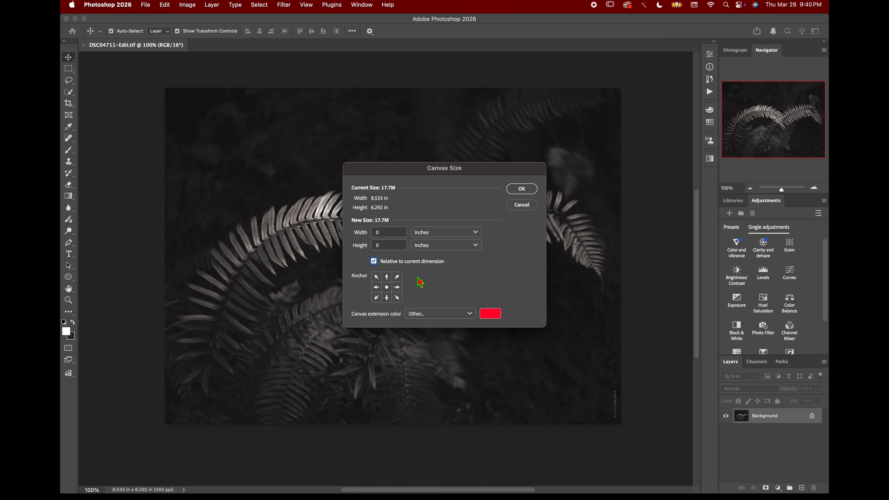
Step: Set the relative canvas width and height to 2 inches each
left_click(387, 235)
type("2")
left_click(388, 248)
key("BackSpace")
type("2")
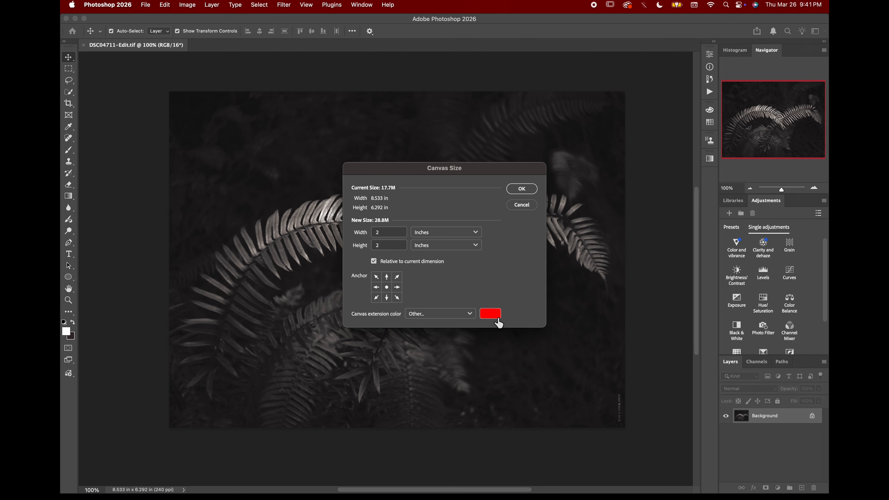
Step: Set the canvas extension color to white (ffffff) and apply the canvas enlargement around the fern image
left_click(490, 314)
left_click_drag(504, 184, 466, 123)
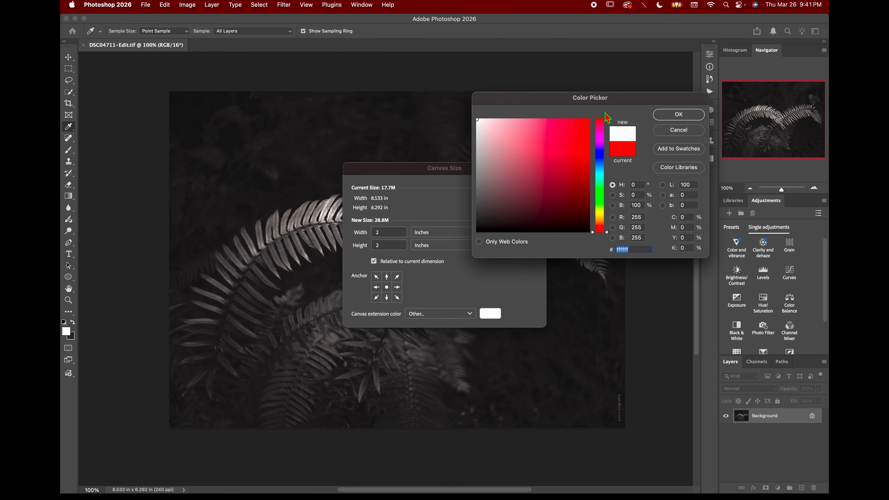
left_click(677, 115)
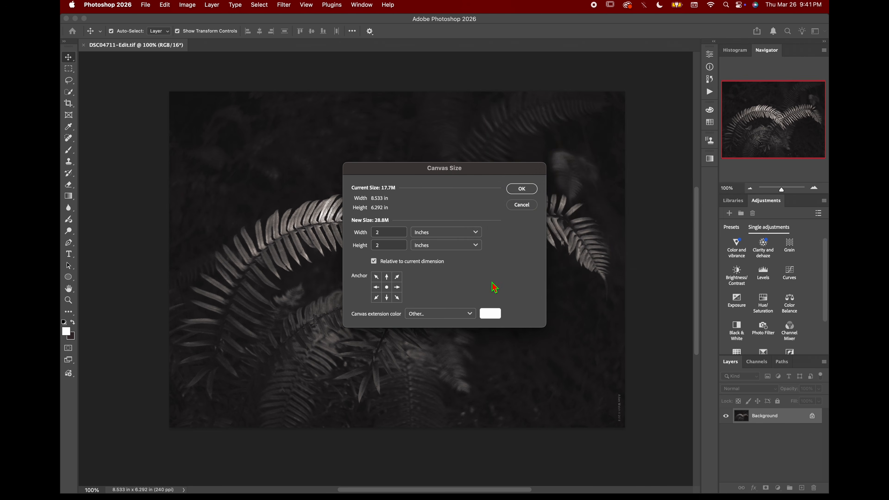
left_click(521, 190)
key("super+0")
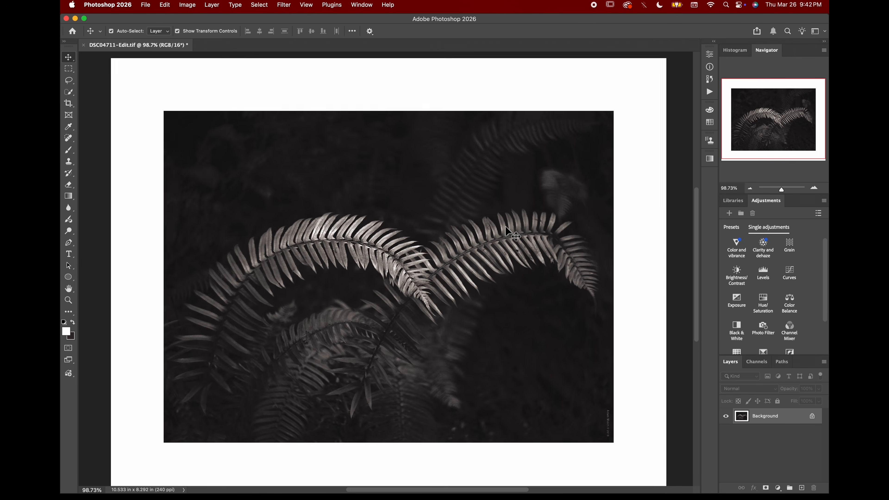
scroll(505, 226, "down", 3)
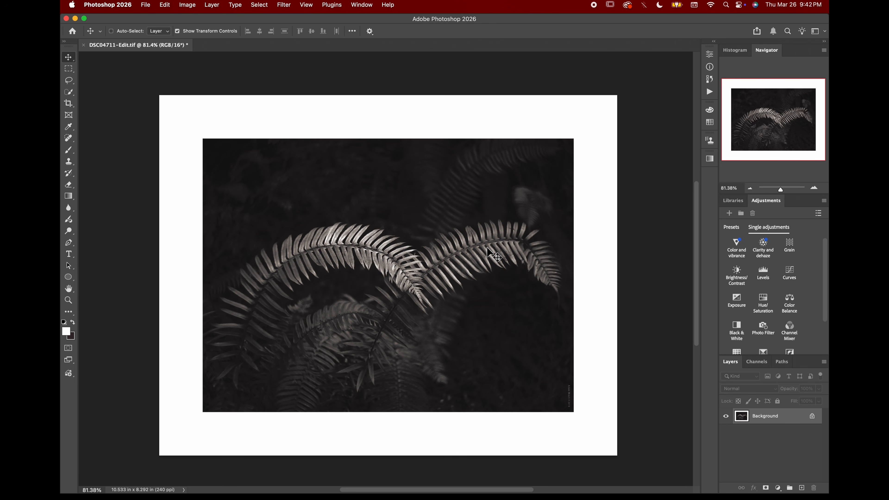
Step: Undo the white canvas extension around the fern image
key("super+z")
left_click_drag(387, 210, 454, 255)
key("Escape")
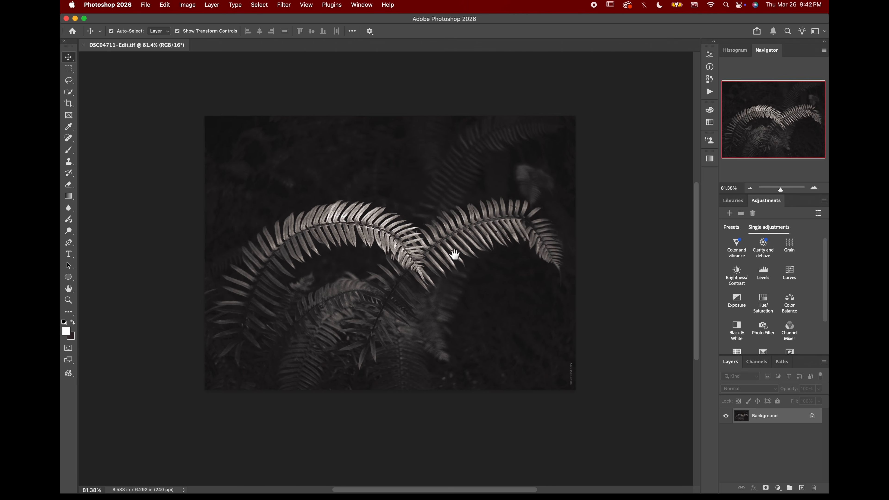
Step: Open the Canvas Size settings for the fern image, using inches and absolute instead of relative dimensions
left_click(196, 7)
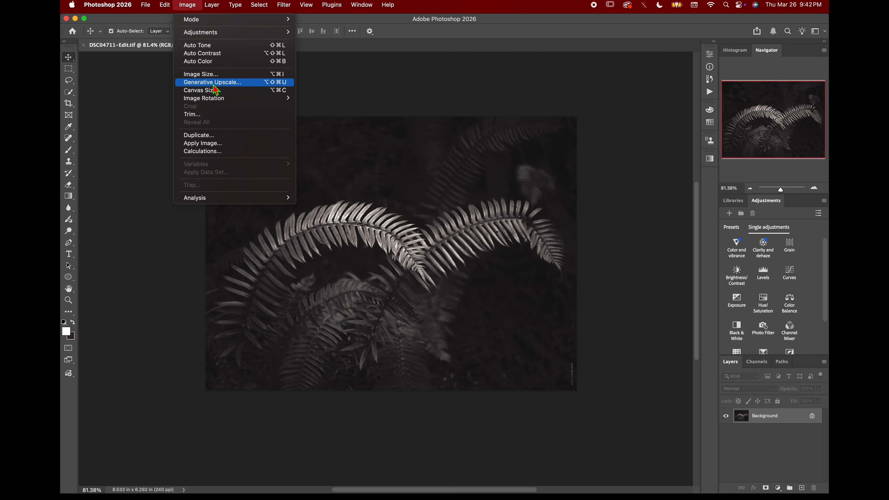
left_click(217, 91)
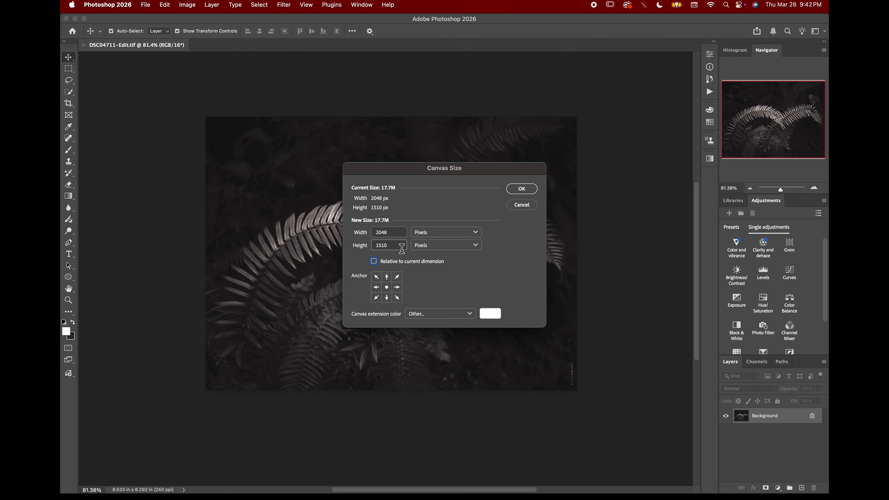
left_click(443, 232)
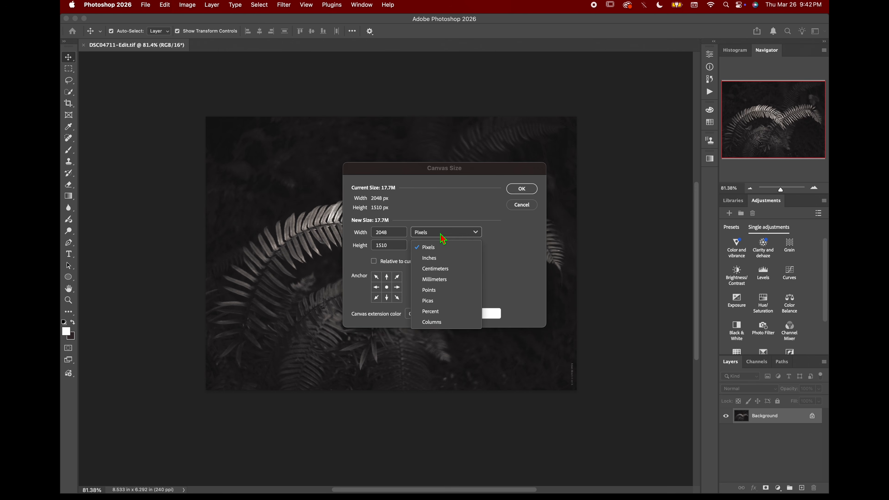
left_click(438, 257)
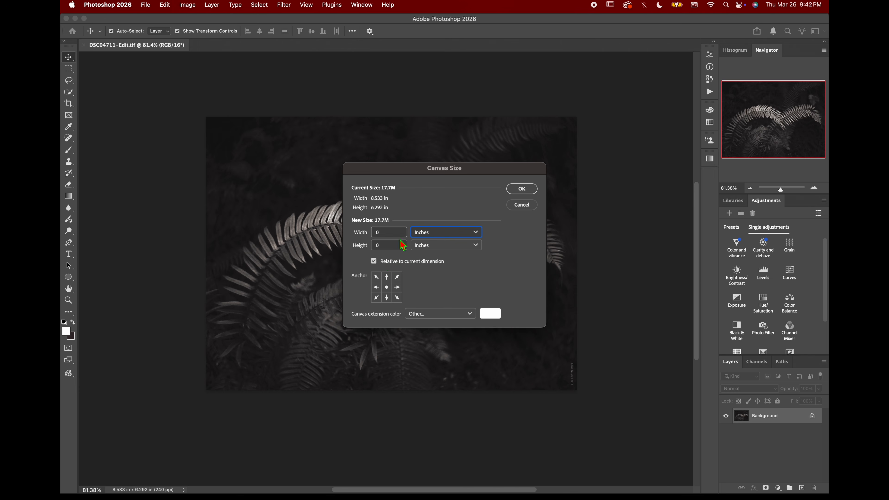
left_click(375, 263)
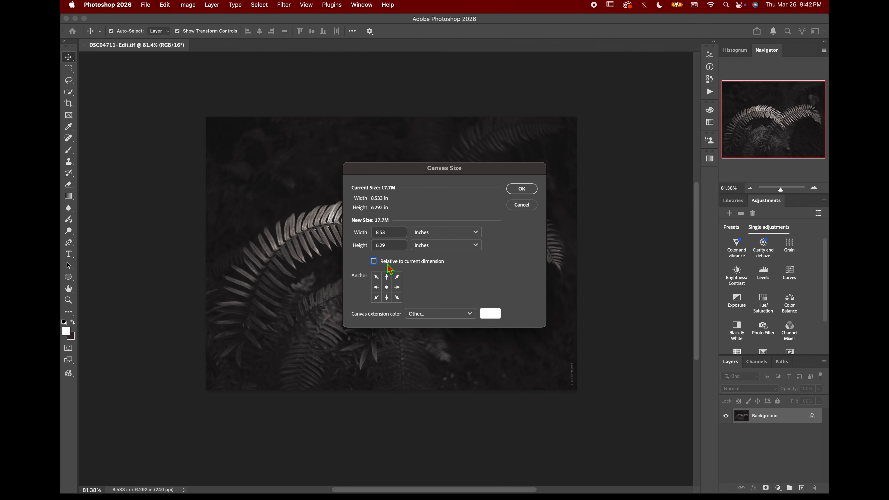
Step: Set the absolute canvas size to 10.53 inches wide by 8.29 inches high and apply the white canvas extension
left_click(378, 232)
key("BackSpace")
type("10")
left_click(379, 245)
key("BackSpace")
type("8")
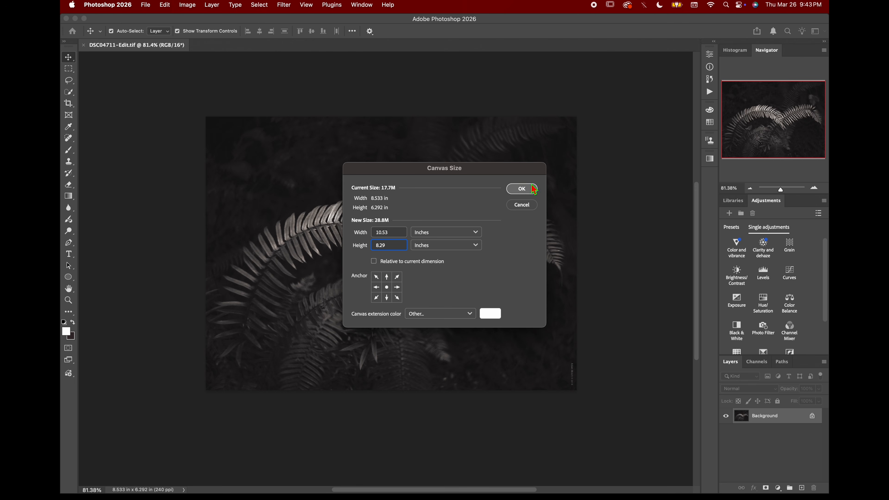
left_click(521, 189)
scroll(502, 233, "down", 2)
scroll(502, 233, "right", 2)
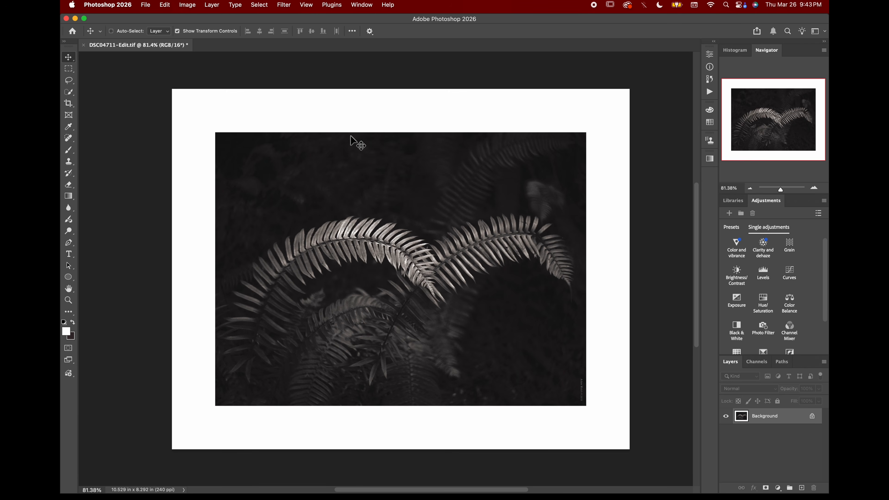
Step: Undo the canvas enlargement made with absolute dimensions
key("super+z")
scroll(357, 177, "up", 3)
scroll(356, 177, "left", 3)
scroll(317, 151, "down", 1)
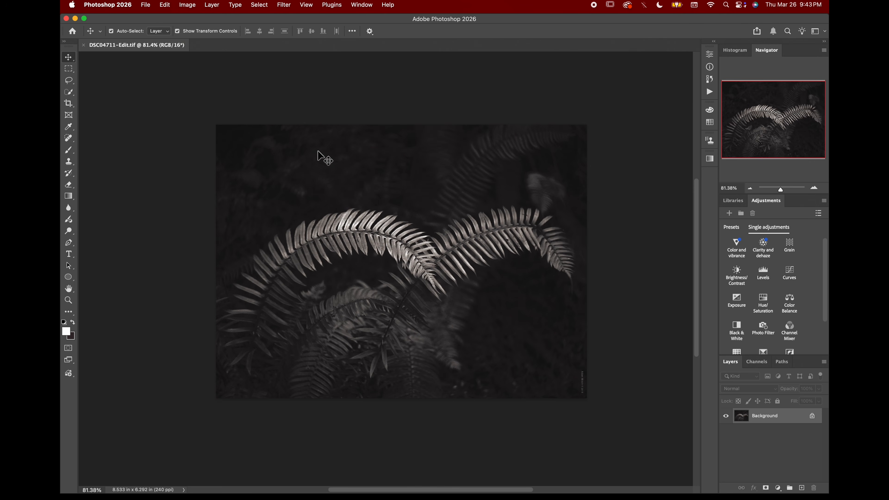
Step: Reopen the fern image's Canvas Size settings, using inches and dimensions relative to the current size
left_click(183, 5)
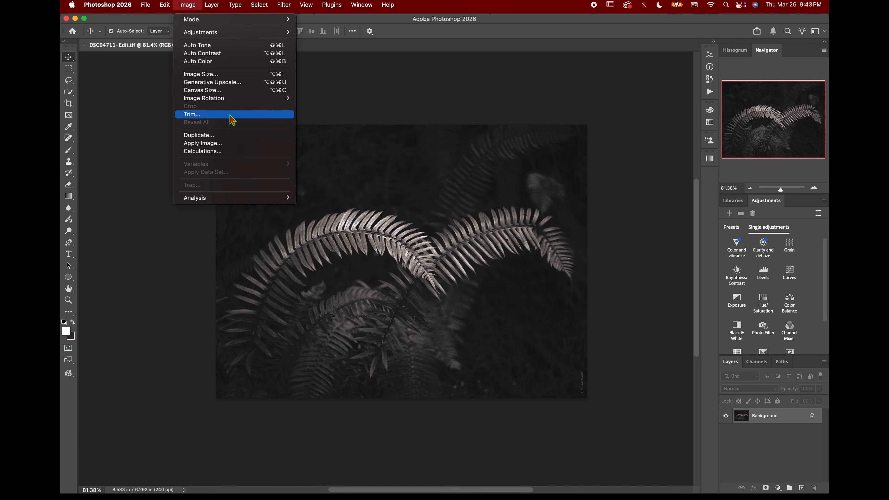
left_click(233, 92)
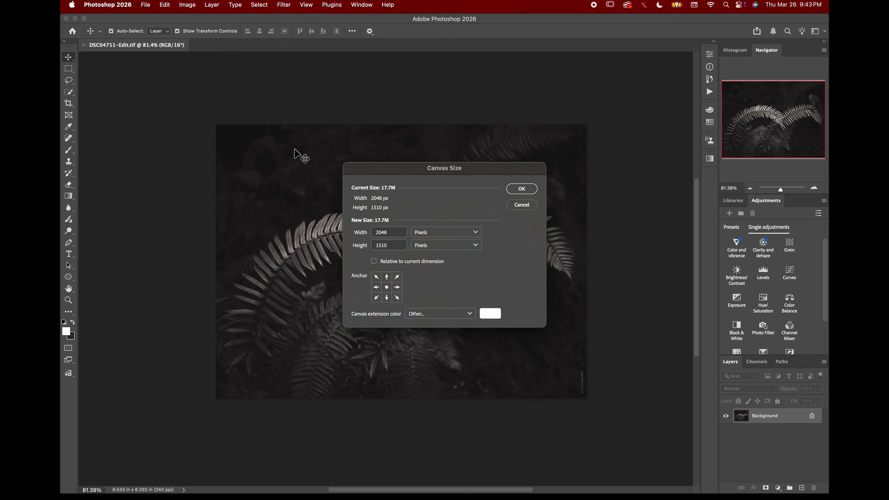
left_click(456, 233)
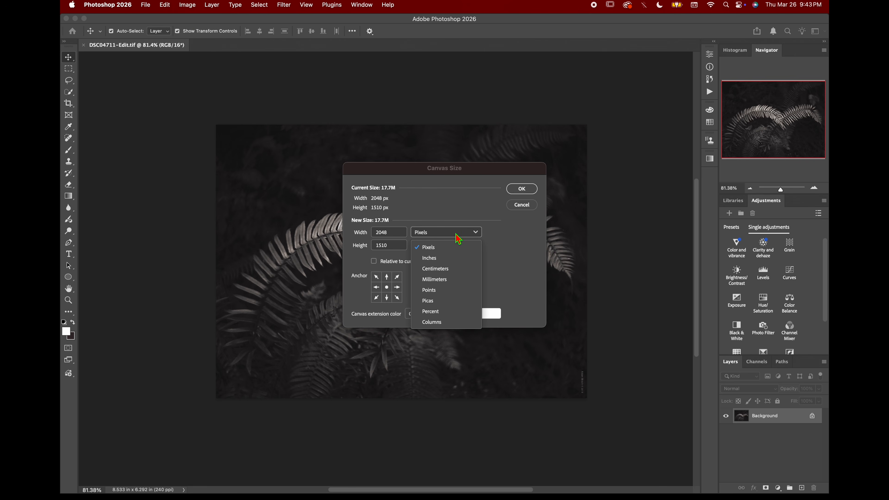
left_click(442, 258)
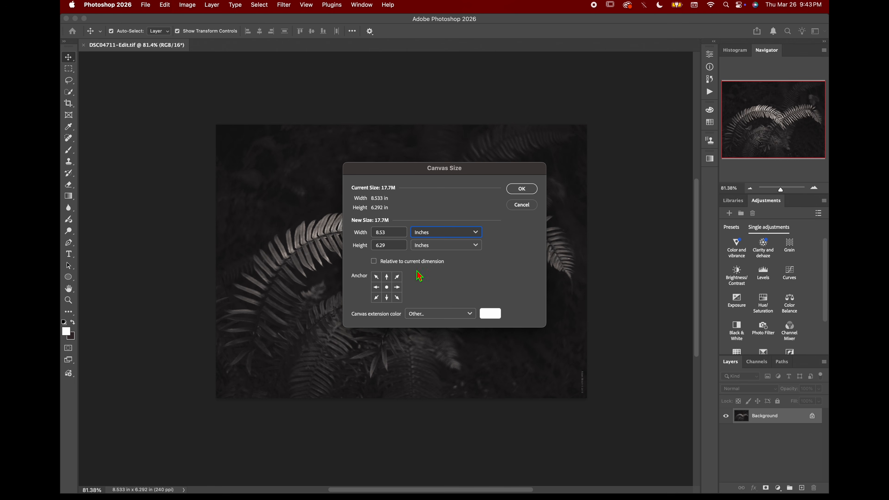
left_click(373, 261)
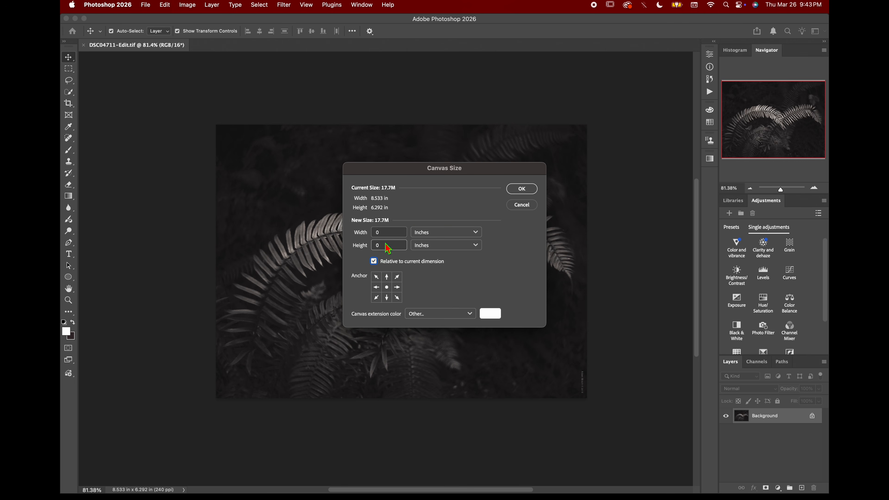
Step: Enter relative width and height values that enlarge the canvas to about 19.07 by 14.58 inches, and apply them
left_click(383, 234)
left_click_drag(383, 234, 373, 234)
key("BackSpace")
left_click(384, 249)
left_click(521, 188)
scroll(483, 239, "down", 5)
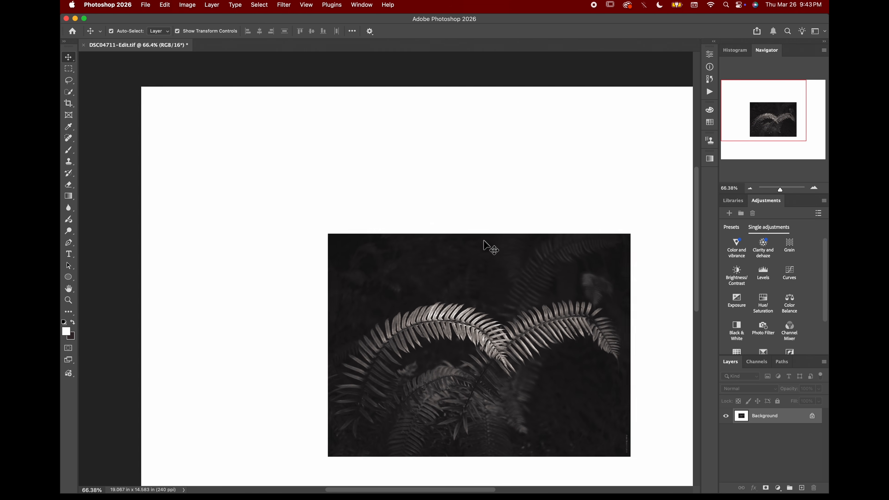
scroll(484, 242, "down", 2)
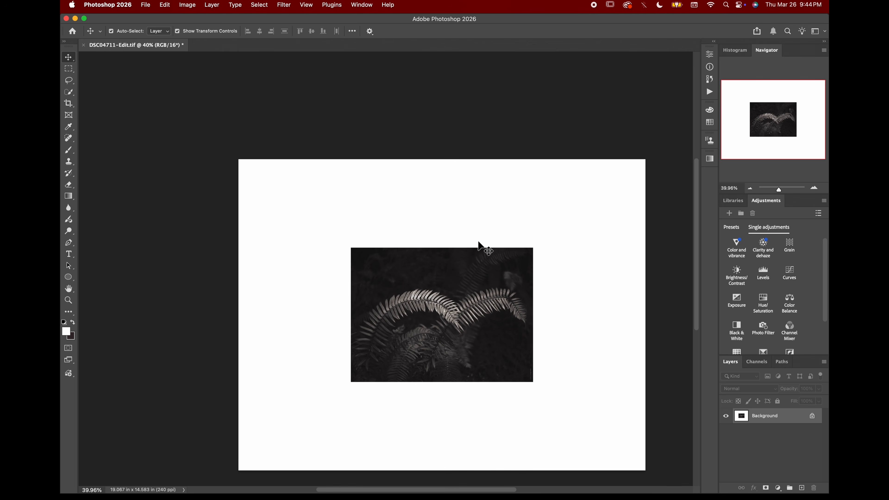
Step: Undo the oversized white canvas extension around the fern image
key("super+z")
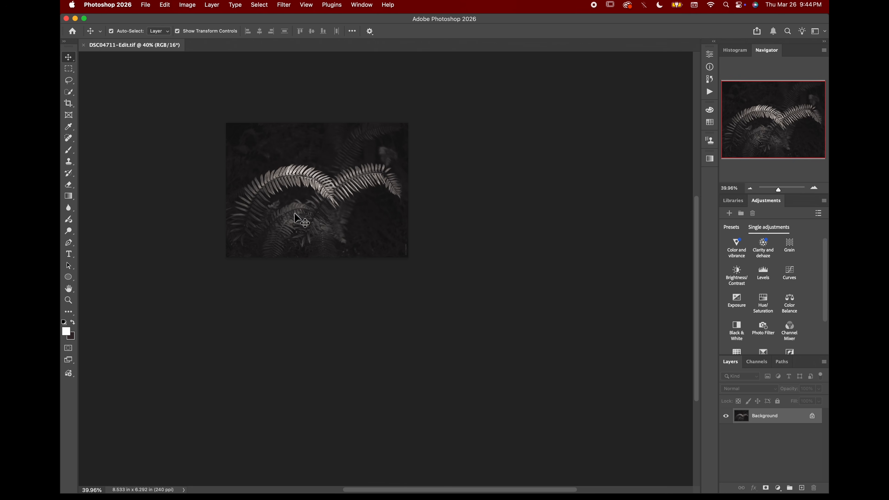
scroll(292, 218, "up", 3)
Step: Open the Canvas Size settings again and switch the units to inches, keeping dimensions relative to the current size
left_click(195, 5)
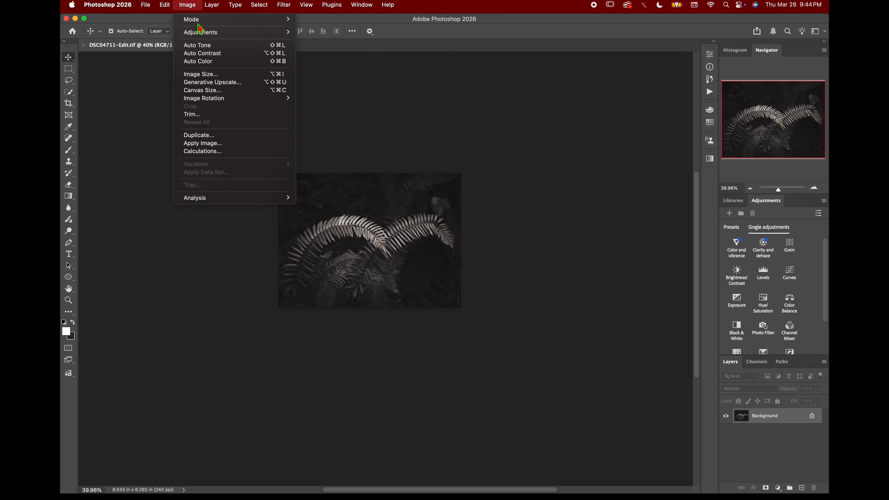
left_click(209, 90)
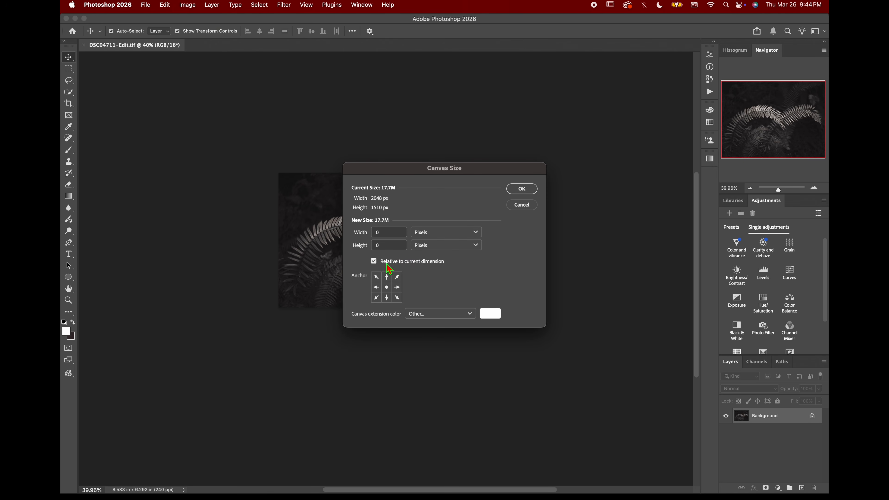
left_click(453, 232)
left_click(450, 258)
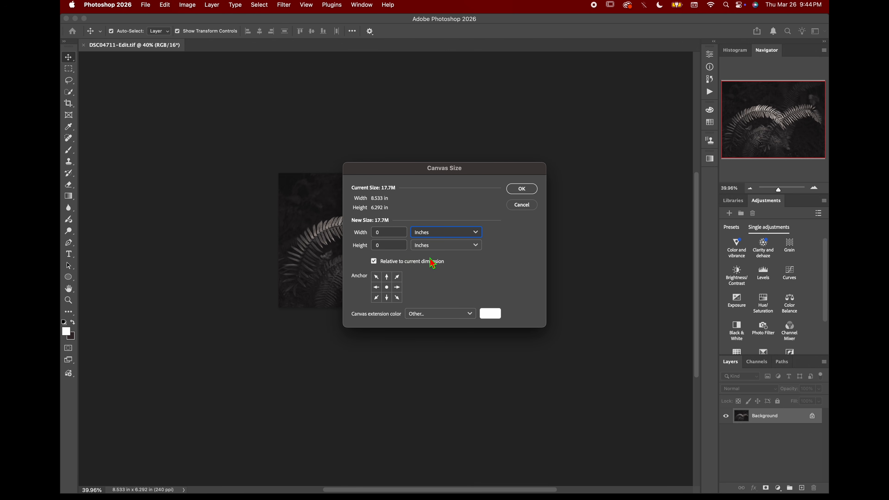
Step: Set the relative canvas width and height to 2 inches each and apply the white border around the fern image
left_click(385, 234)
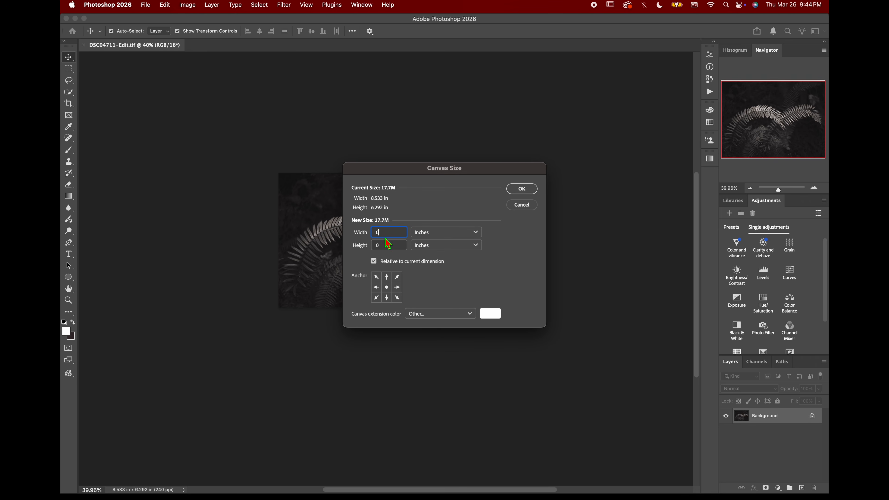
double_click(376, 234)
type("2")
key("Tab")
left_click(521, 189)
scroll(479, 285, "up", 3)
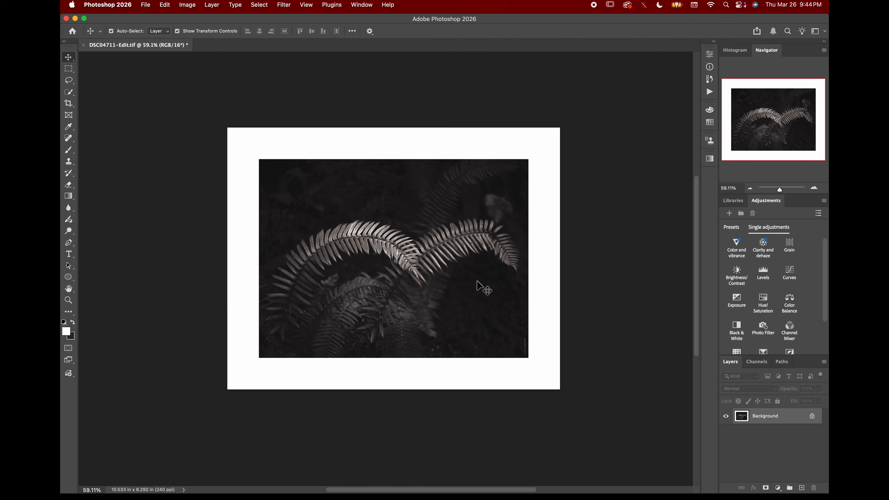